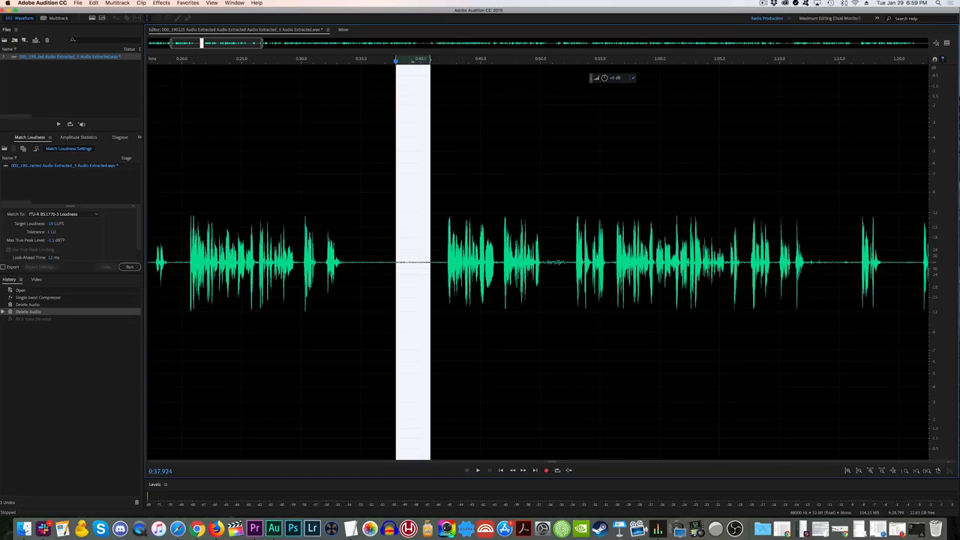
Step: Open the RX 6 Voice De-noise effect and select the silent gap starting at about 0:37.7, before the speech resumes
left_click(445, 318)
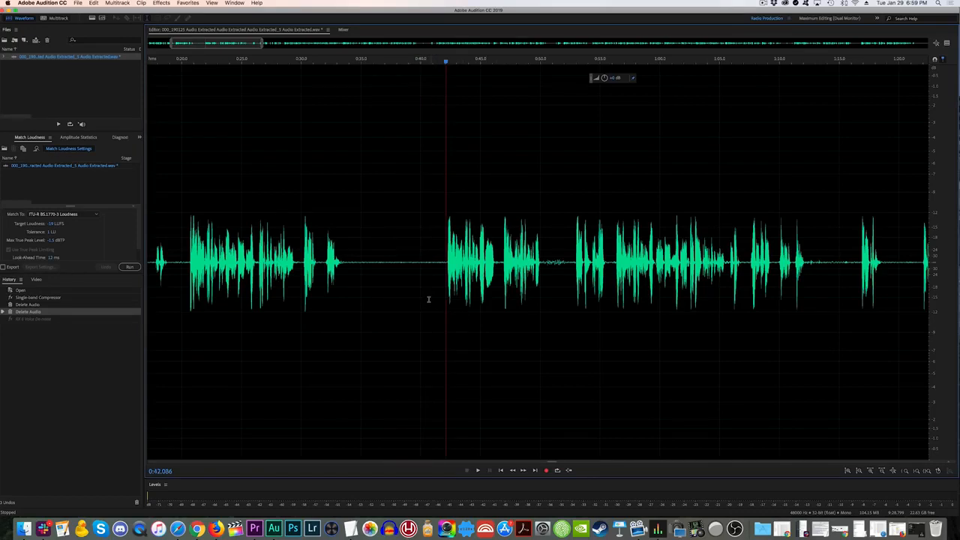
left_click(161, 3)
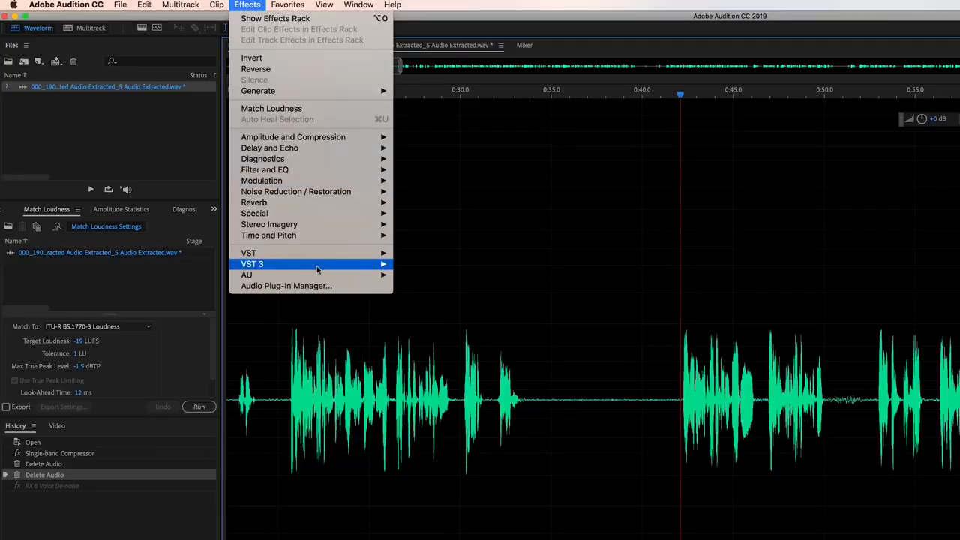
mouse_move(206, 173)
mouse_move(288, 180)
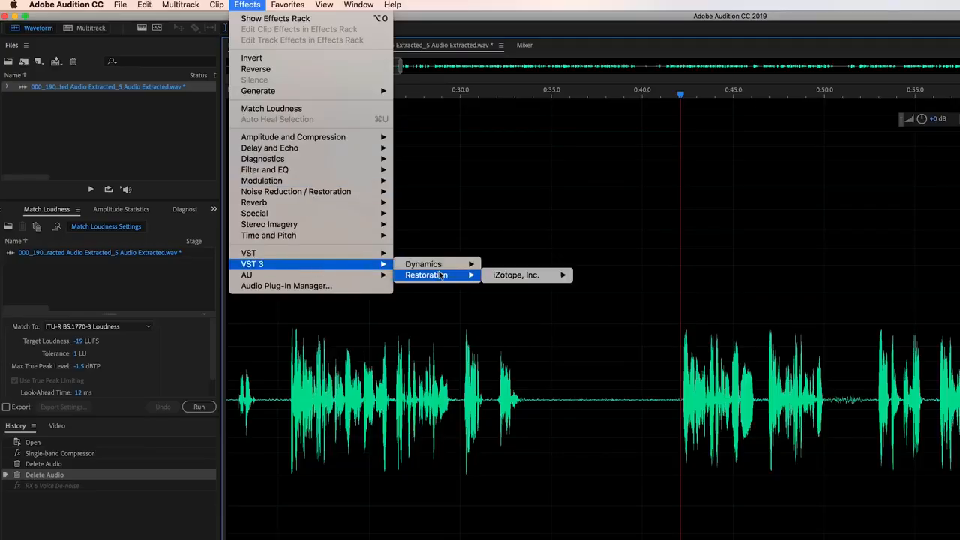
mouse_move(519, 277)
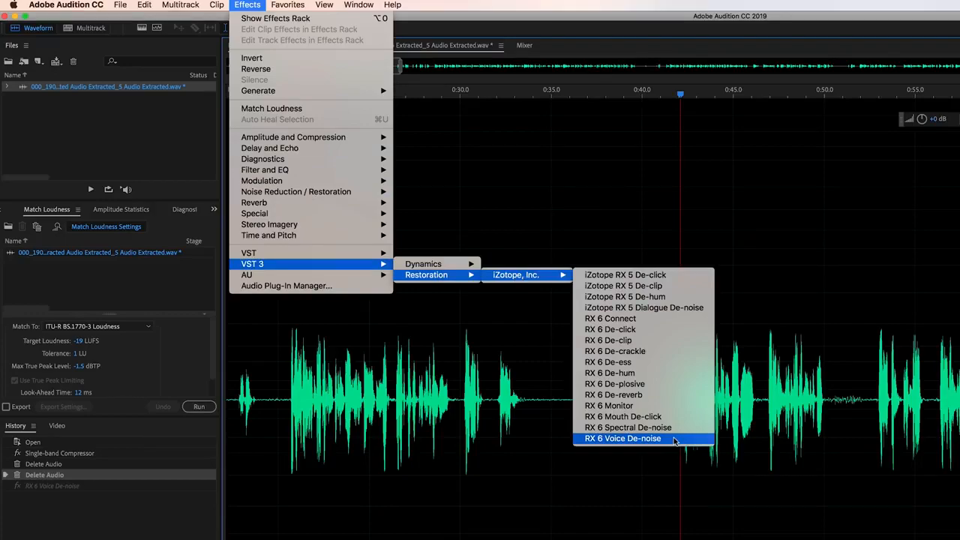
left_click(673, 439)
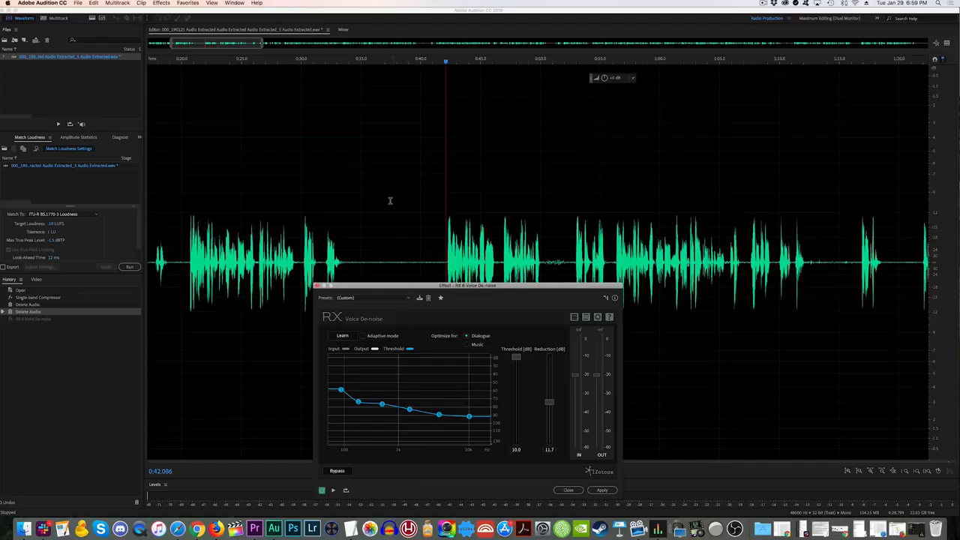
left_click_drag(394, 201, 428, 206)
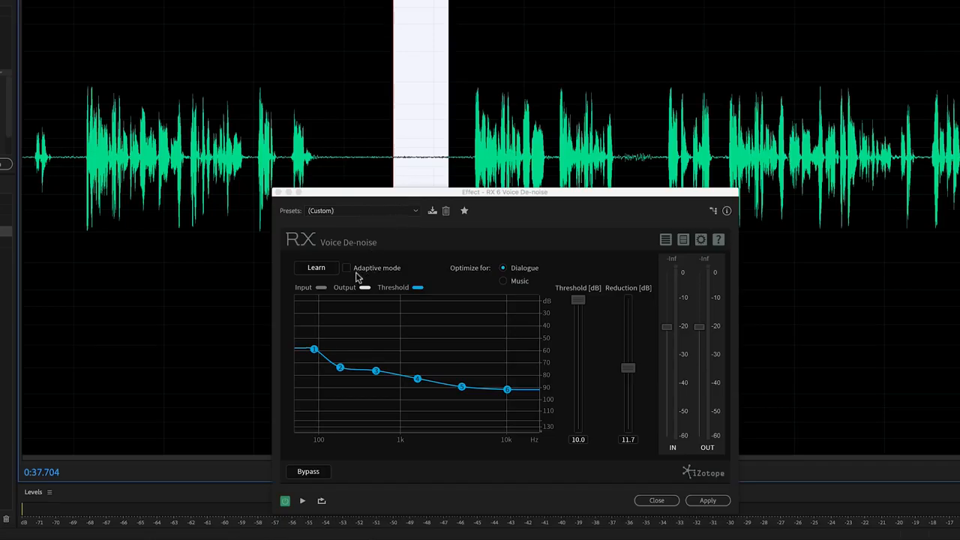
Step: Enable Adaptive mode in Voice De-noise and set Reduction to 0.0 dB with Threshold at 10.0 dB
left_click(363, 336)
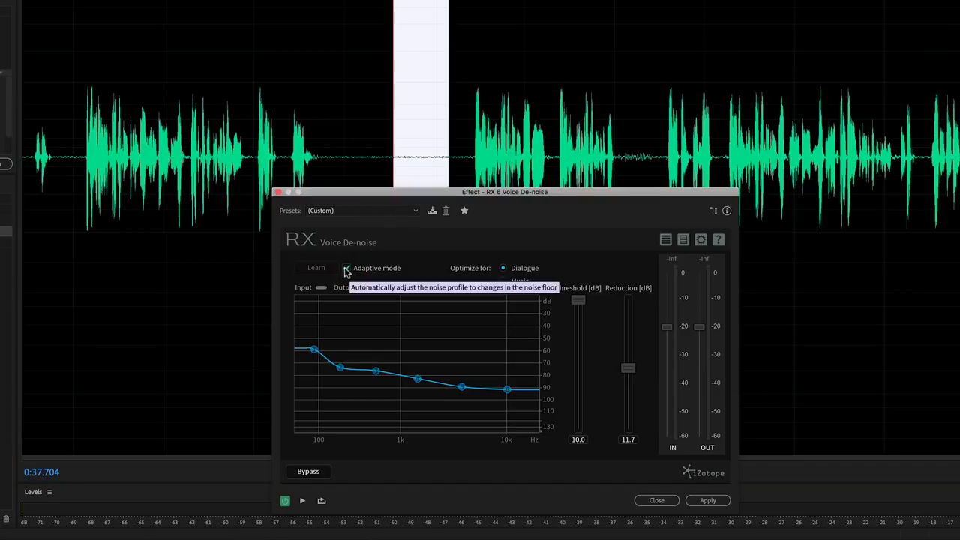
left_click_drag(626, 368, 633, 445)
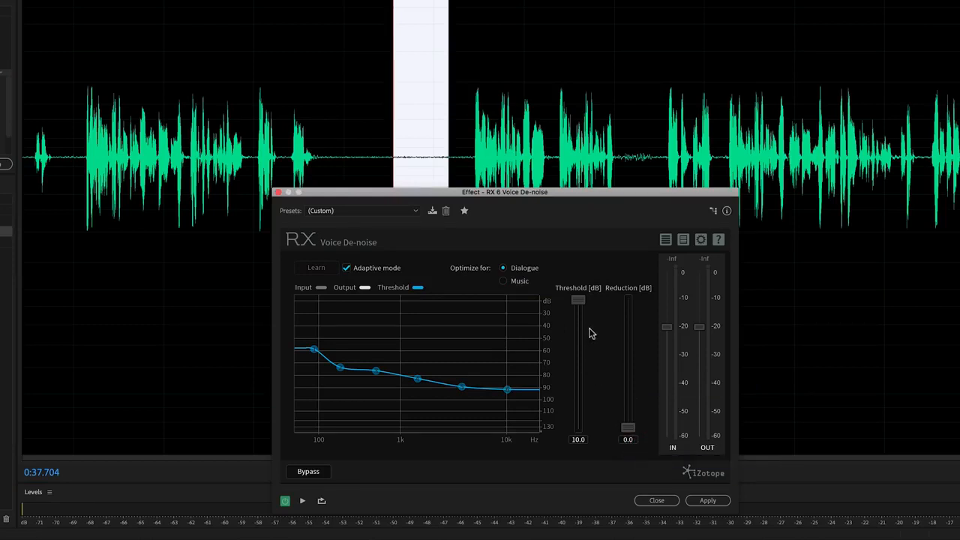
mouse_move(578, 300)
left_mouse_down()
mouse_move(578, 310)
mouse_move(576, 294)
left_mouse_up()
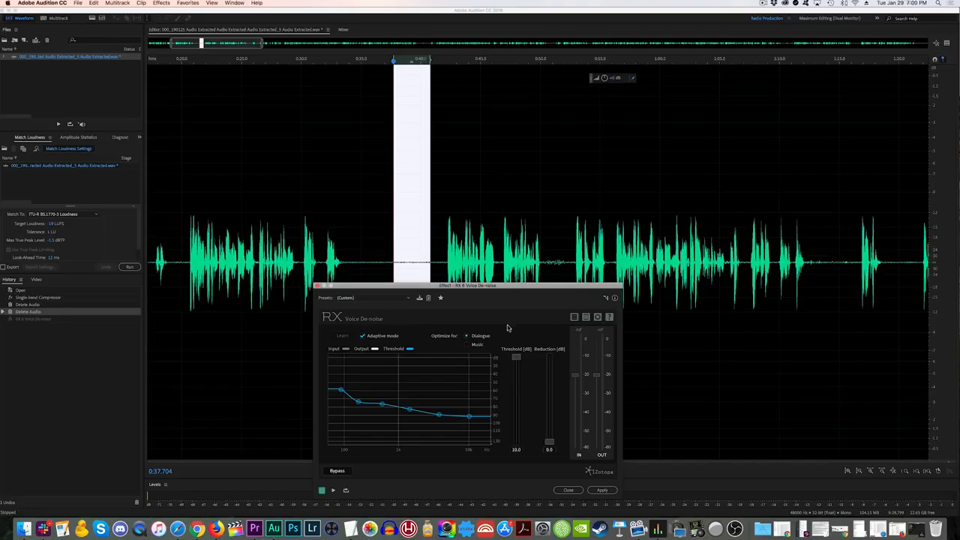
Step: Play the selected silent gap in a loop and examine how the adaptive threshold curve follows the input noise
left_click_drag(520, 292, 521, 244)
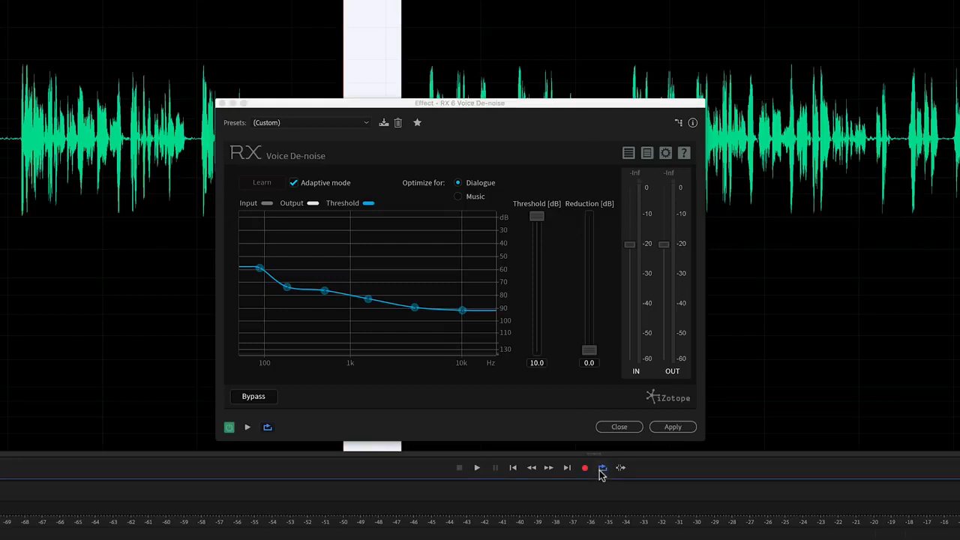
left_click_drag(578, 105, 589, 194)
key("space")
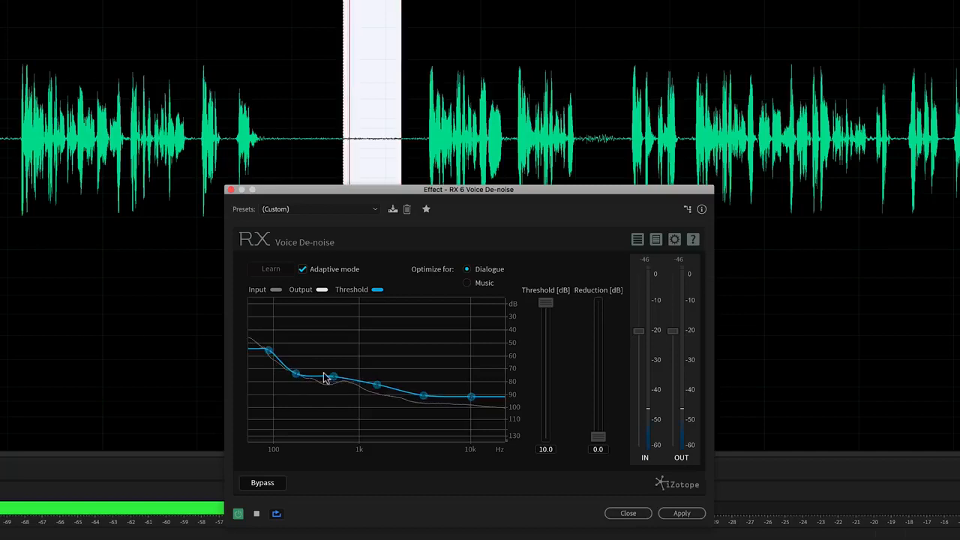
left_click(421, 394)
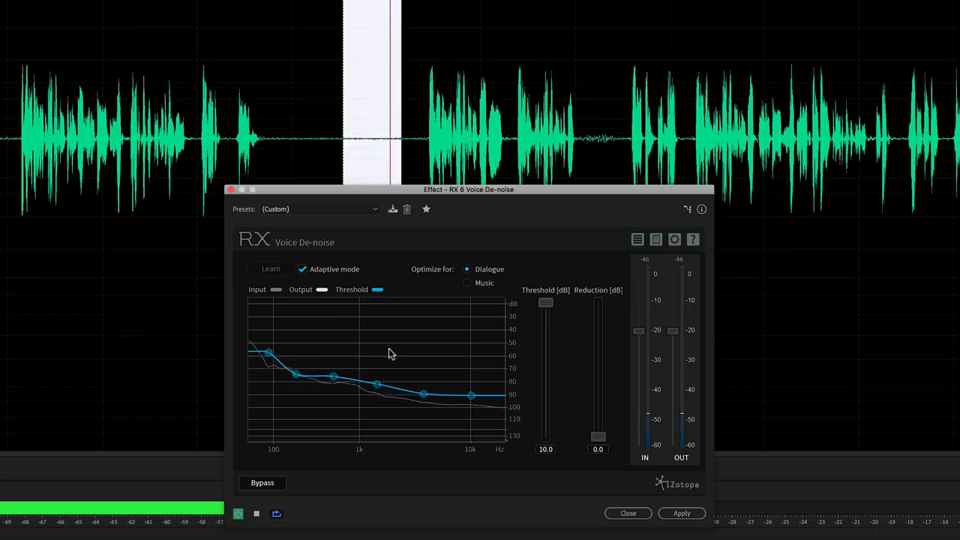
Step: Turn off Adaptive mode and set Reduction to 25.0 dB after trying a weaker setting on the looping silent gap
left_click(300, 270)
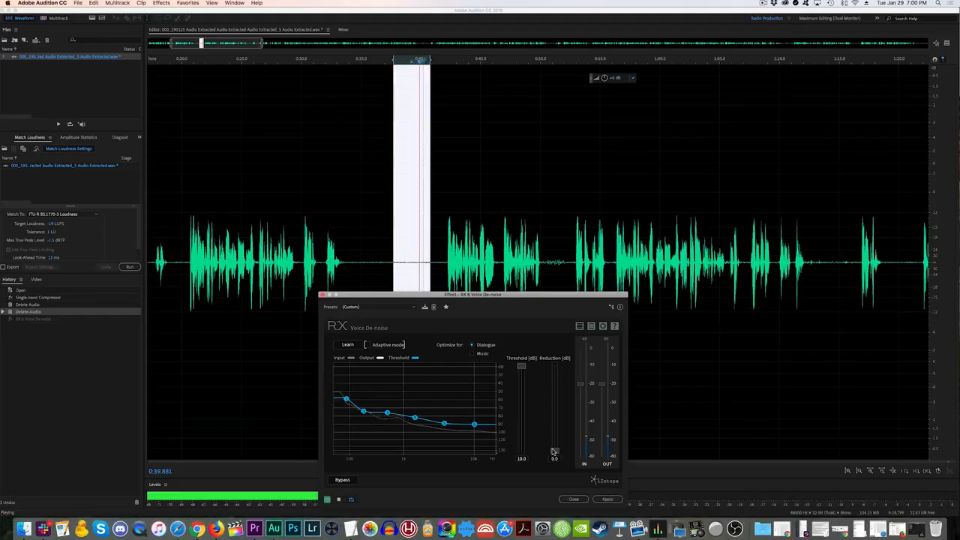
mouse_move(554, 452)
left_mouse_down()
mouse_move(553, 439)
mouse_move(553, 452)
left_mouse_up()
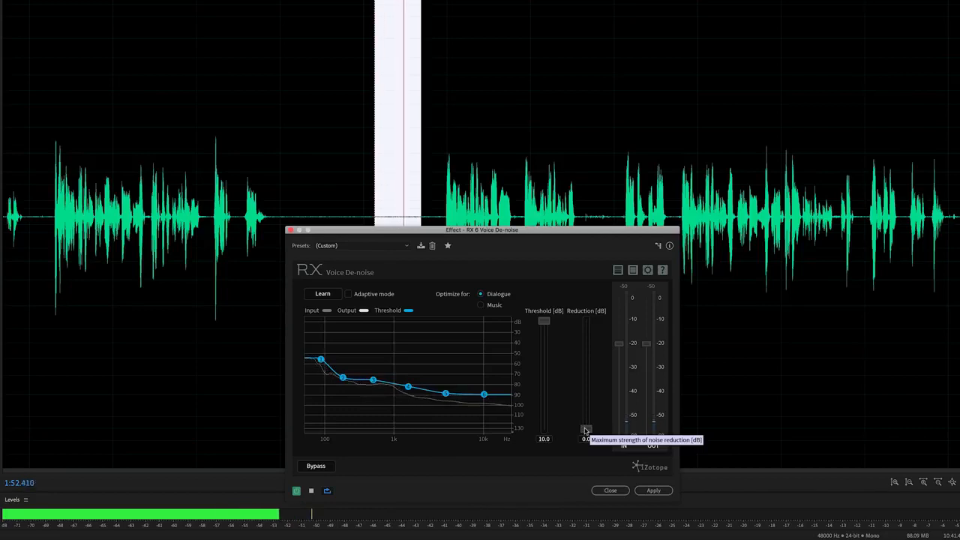
left_click_drag(586, 430, 586, 320)
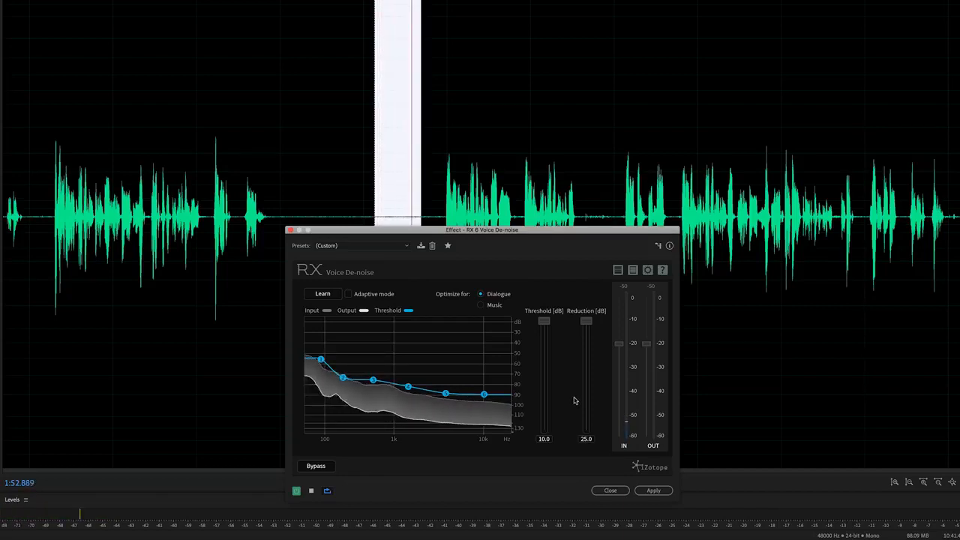
left_click_drag(585, 323, 586, 380)
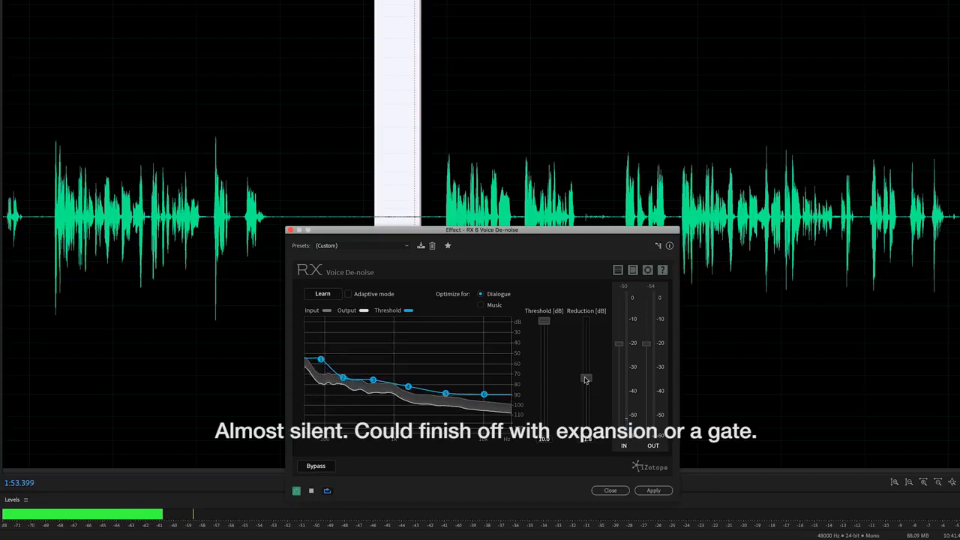
left_click_drag(586, 379, 585, 313)
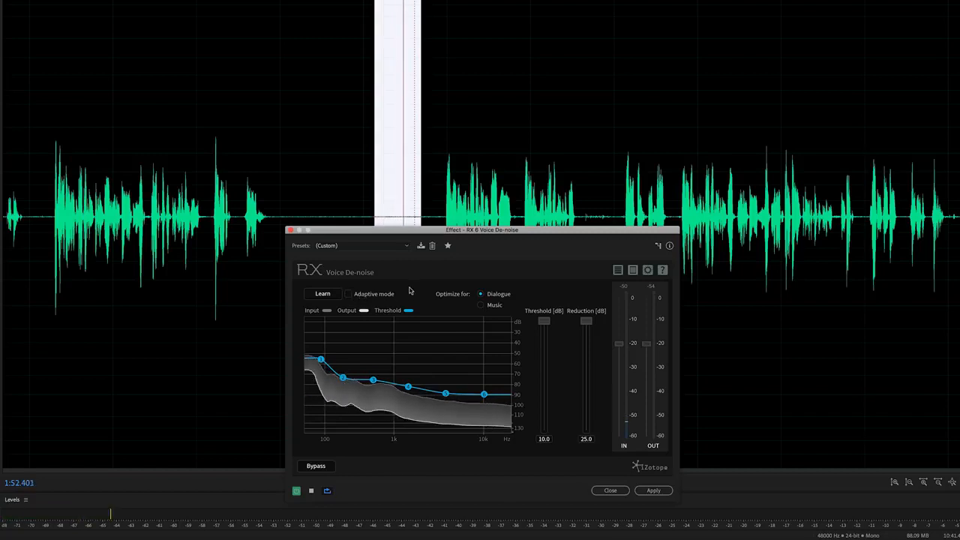
Step: Preview the speech after the gap, then loop the silent gap to compare Reduction at 12.7 dB and 25.0 dB
left_click(422, 166)
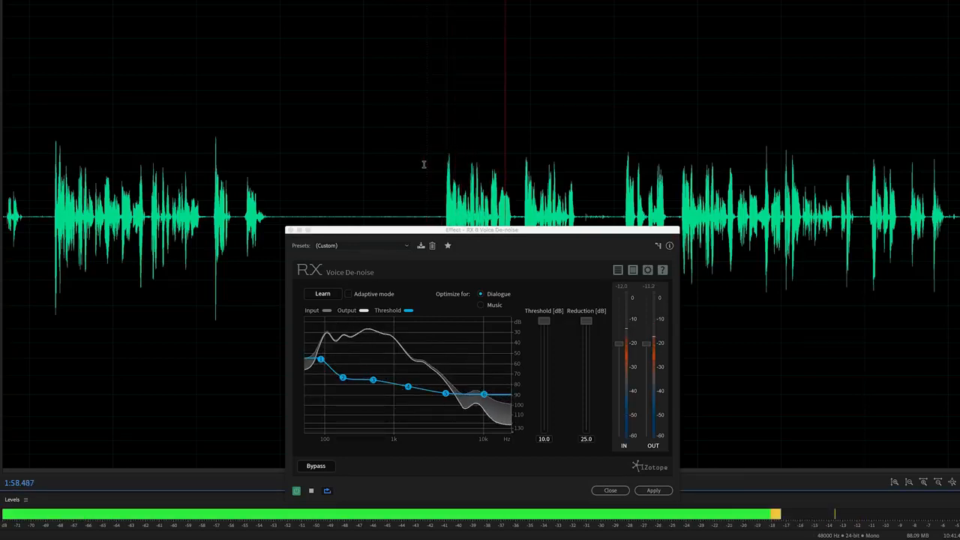
key("space")
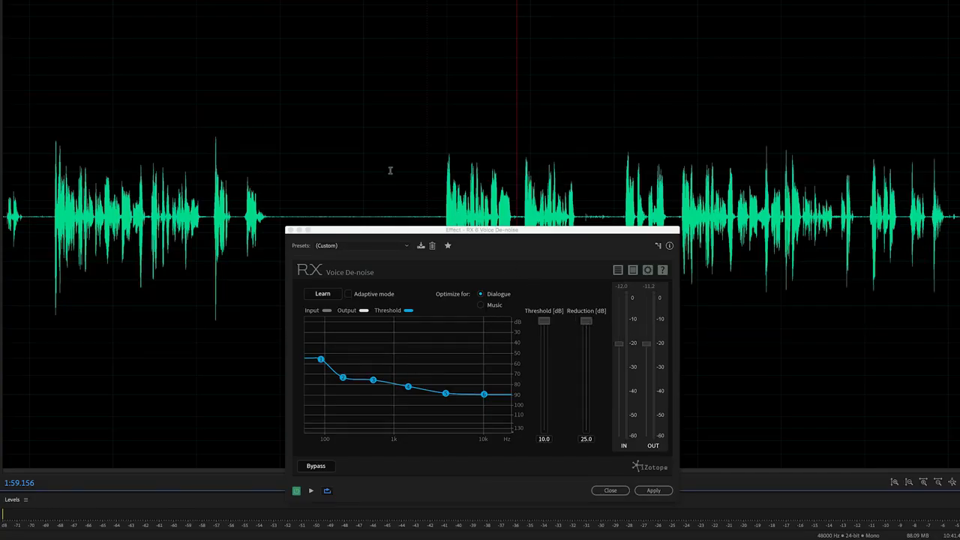
left_click_drag(373, 166, 415, 168)
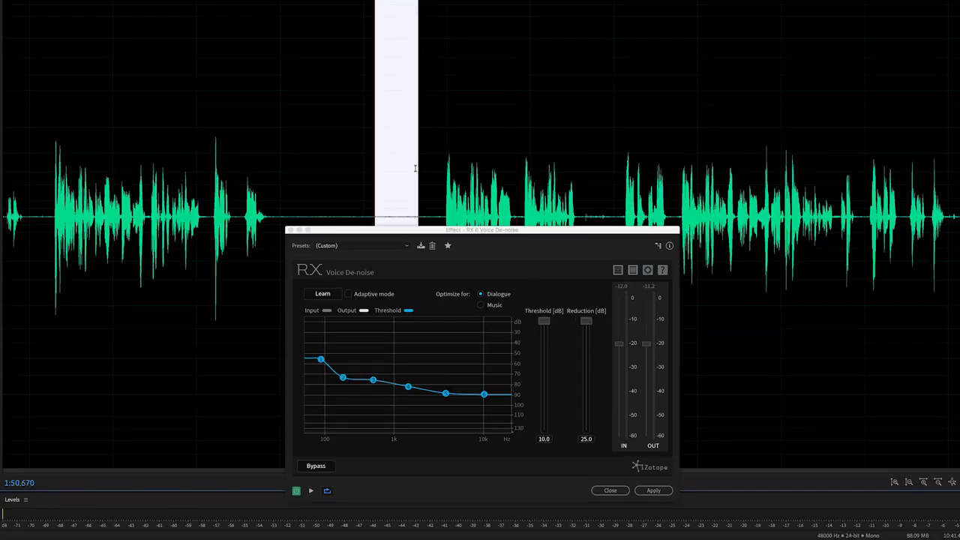
key("space")
left_click_drag(585, 321, 586, 376)
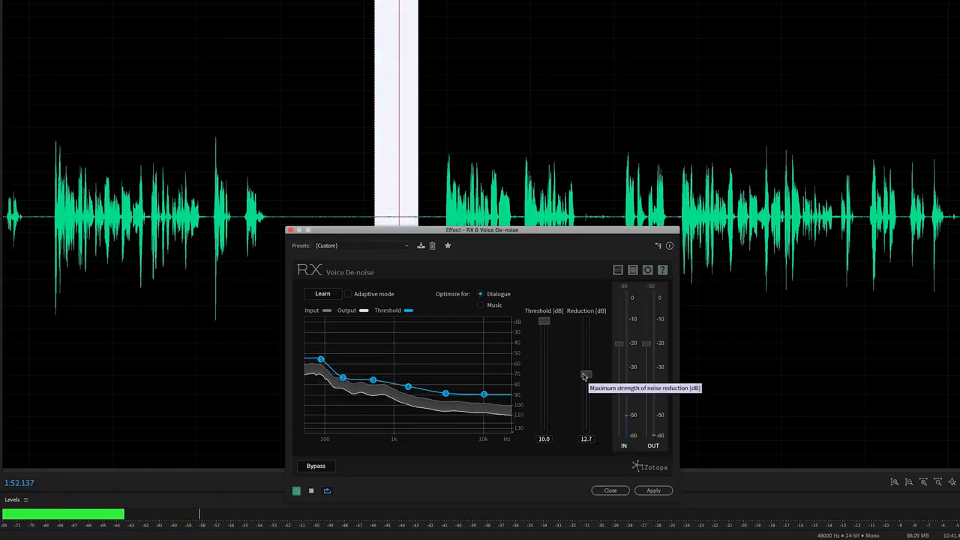
left_click_drag(586, 375, 586, 316)
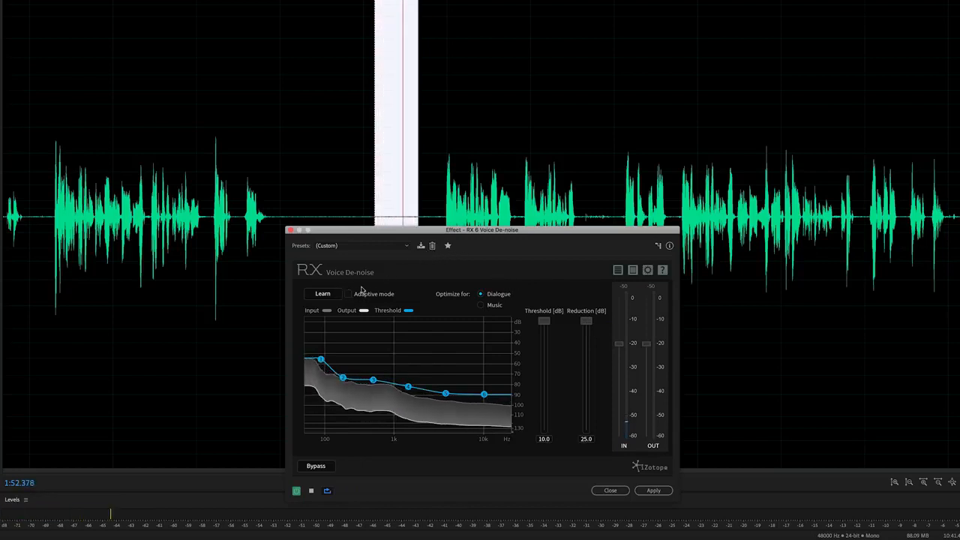
Step: Apply Voice De-noise with 25.0 dB Reduction to the entire audio file
left_click(401, 172)
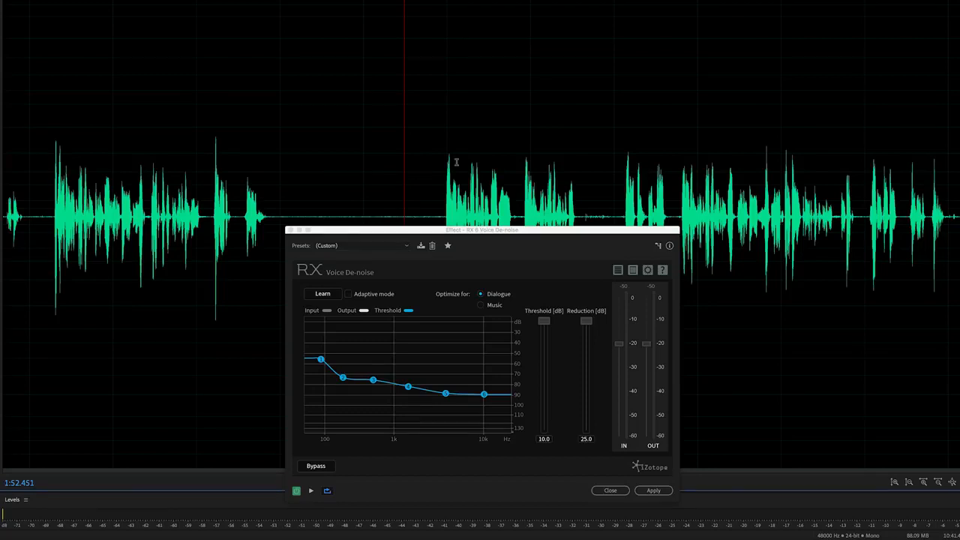
key("ctrl+a")
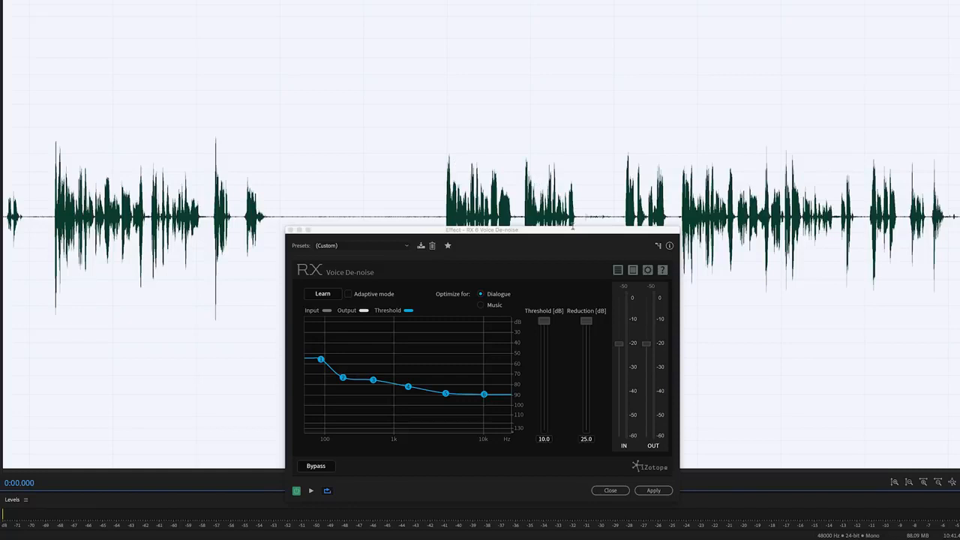
left_click(424, 131)
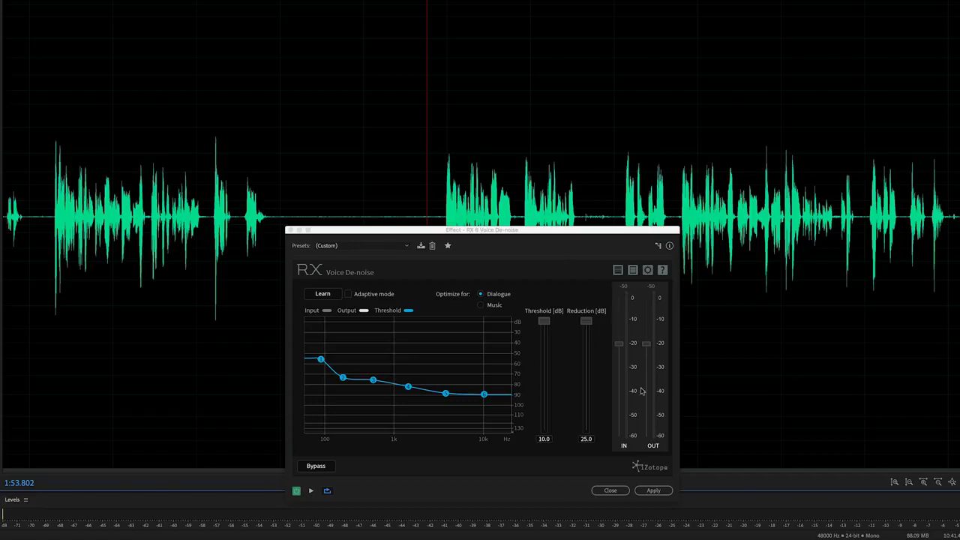
left_click(652, 490)
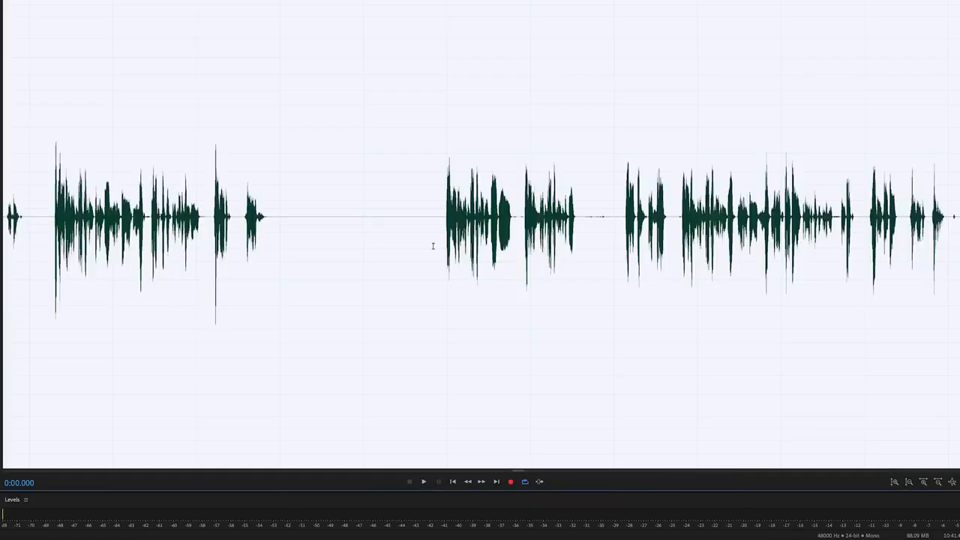
Step: Play the de-noised audio from the silent gap at about 1:50 into the following speech
left_click(360, 225)
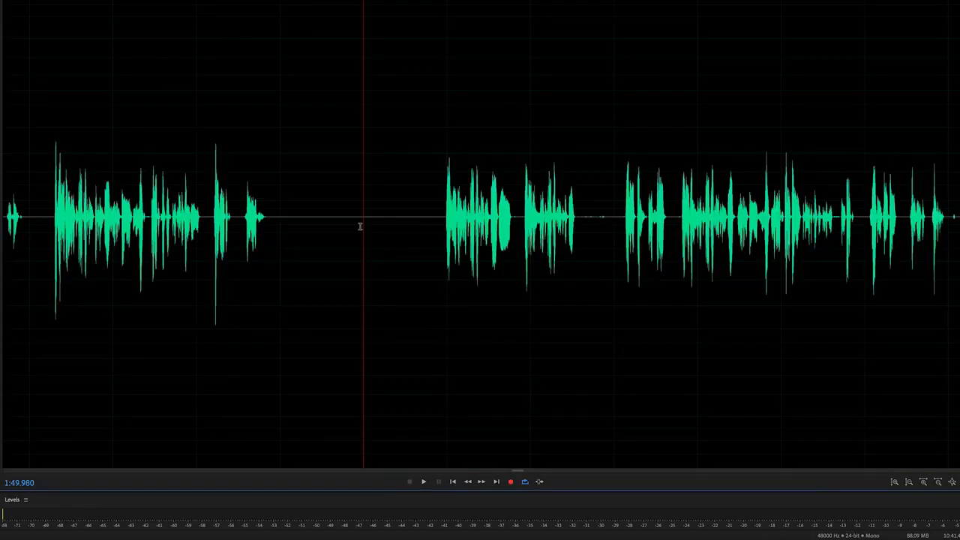
key("space")
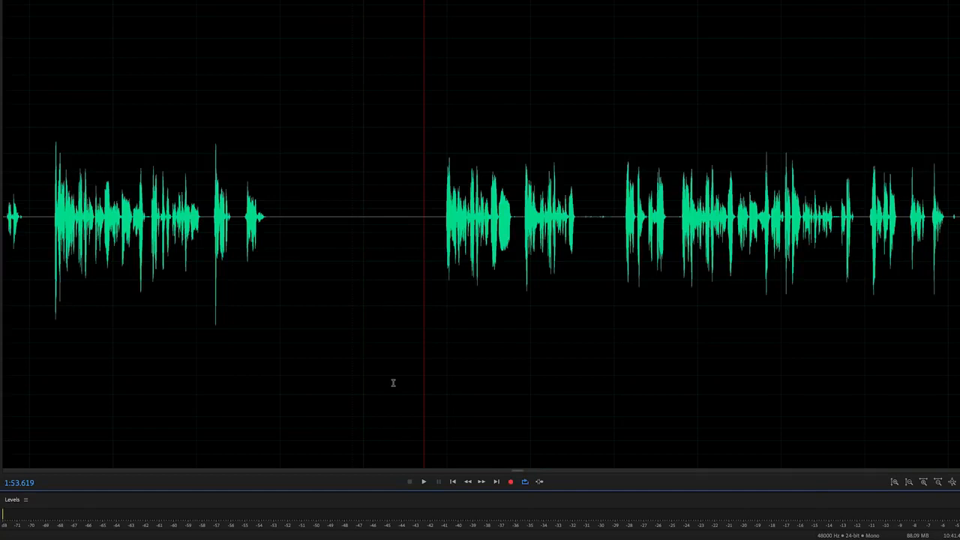
key("space")
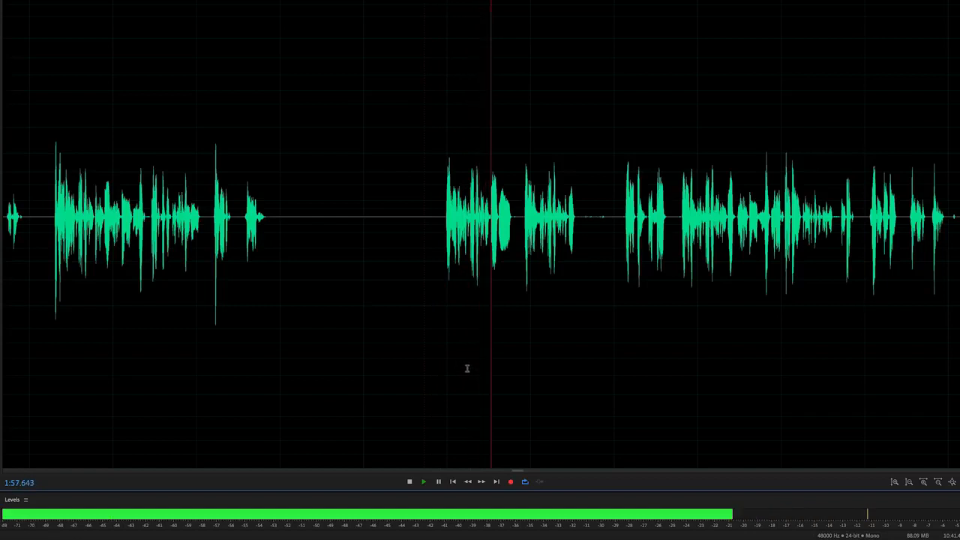
key("space")
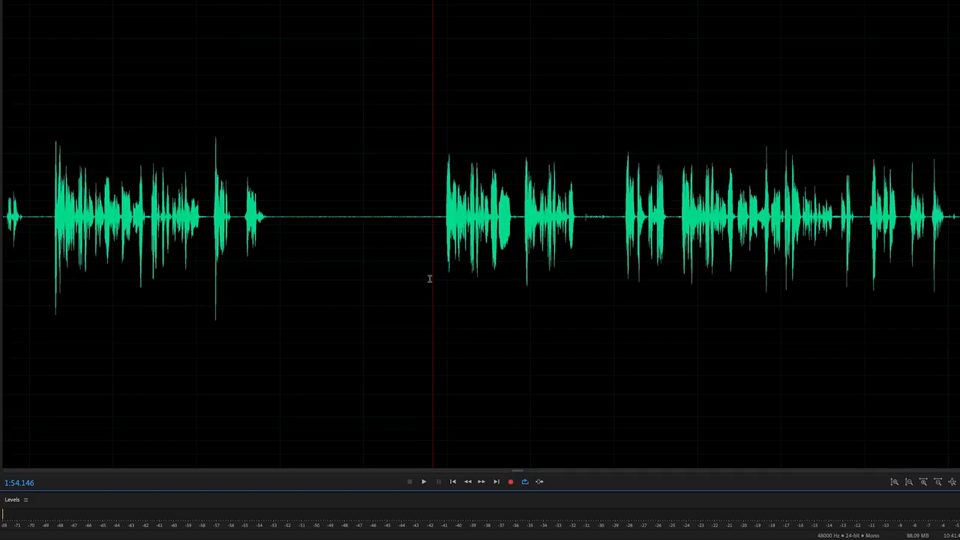
Step: Compare the speech starting near 1:54 by playing it with the de-noise undone and with it restored
key("space")
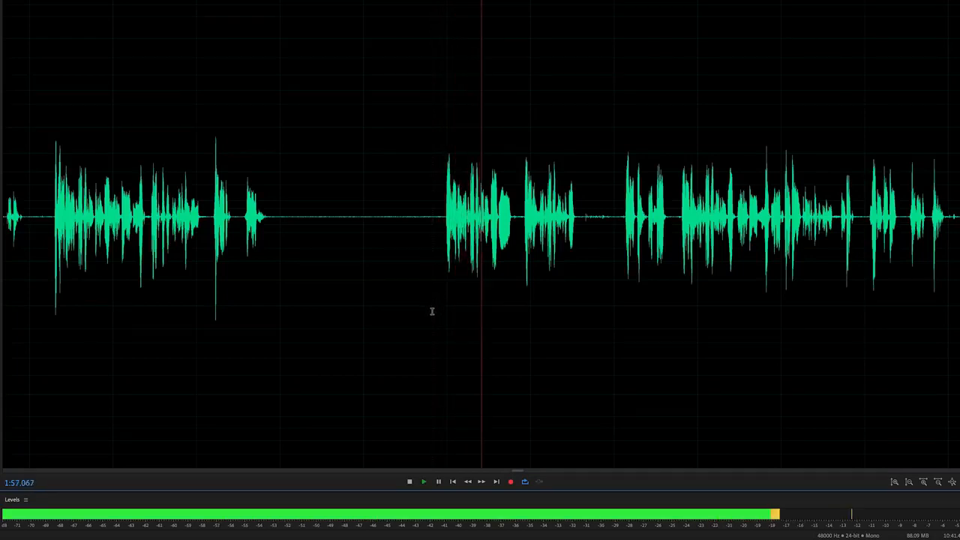
key("space")
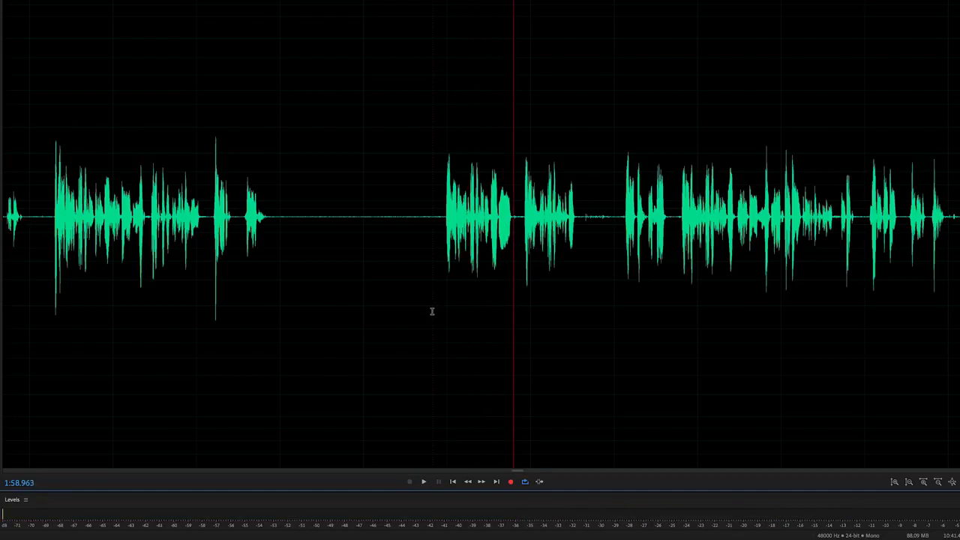
key("ctrl+a")
left_click(426, 271)
key("space")
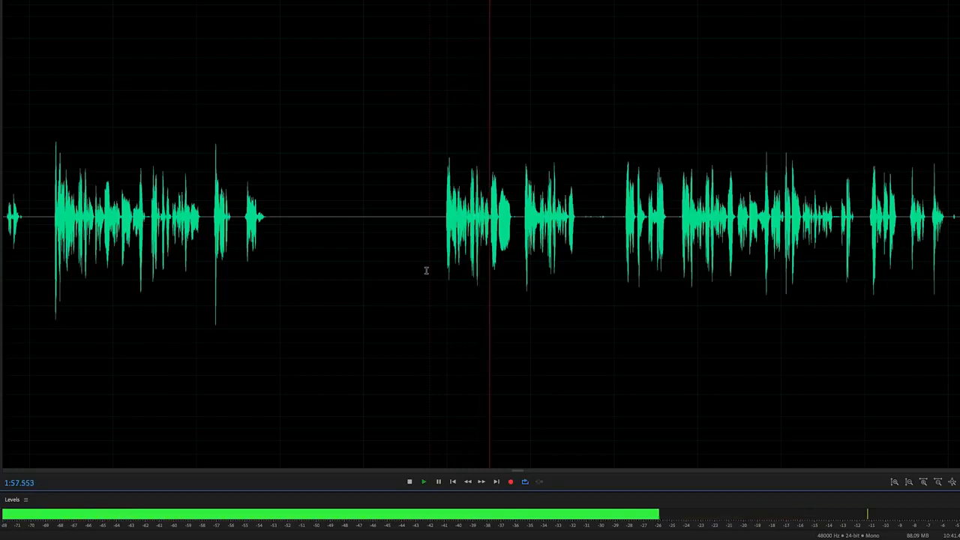
key("space")
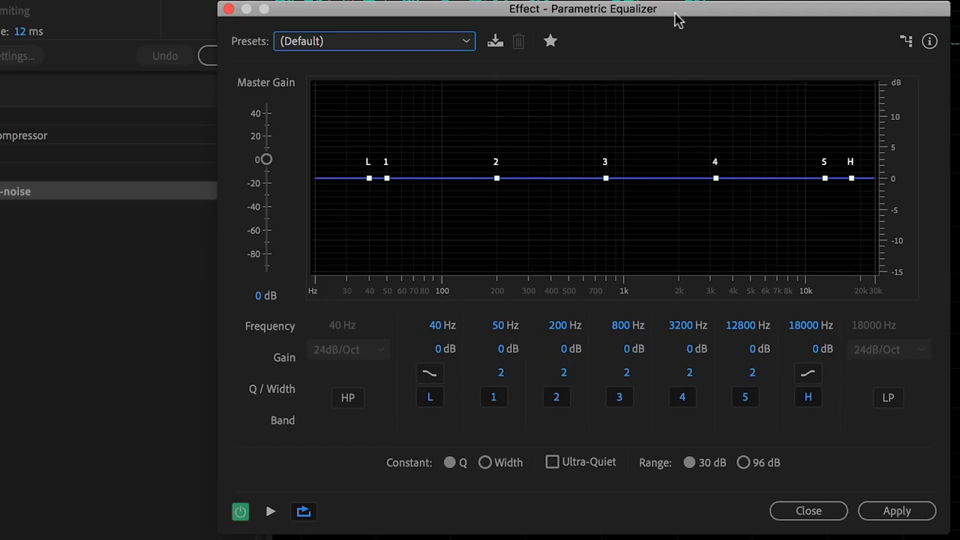
Step: Turn off bands 1 to 5 in the Parametric Equalizer, leaving the low and high shelf bands on
left_click(490, 402)
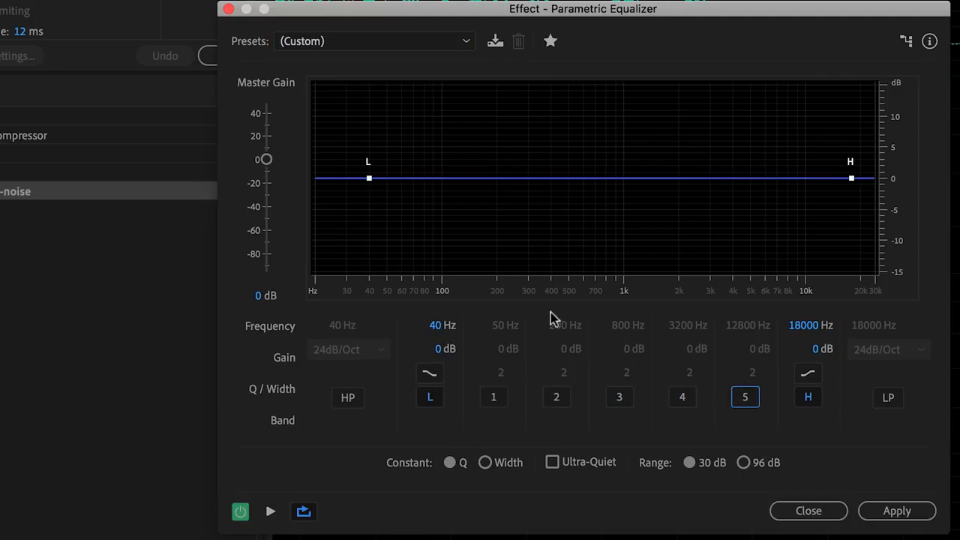
Step: Turn on the high-pass filter with a 12dB/Oct slope and set its frequency to 131 Hz while previewing the audio
left_click(347, 399)
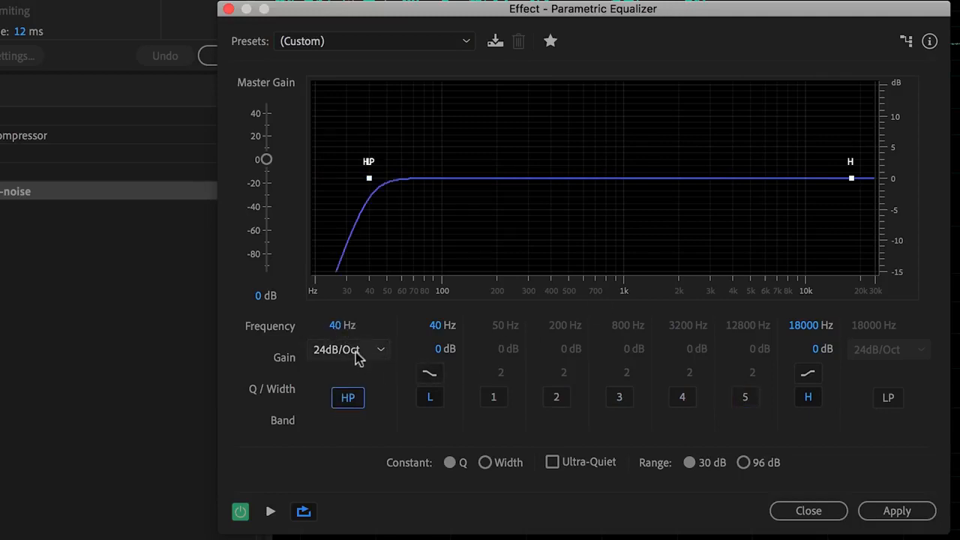
left_click(354, 351)
left_click(361, 385)
key("space")
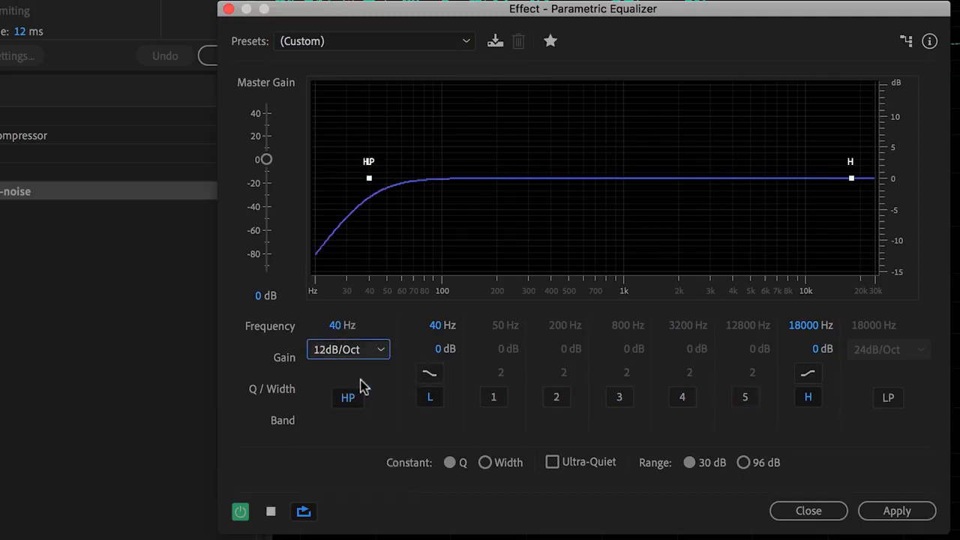
left_click_drag(335, 330, 388, 322)
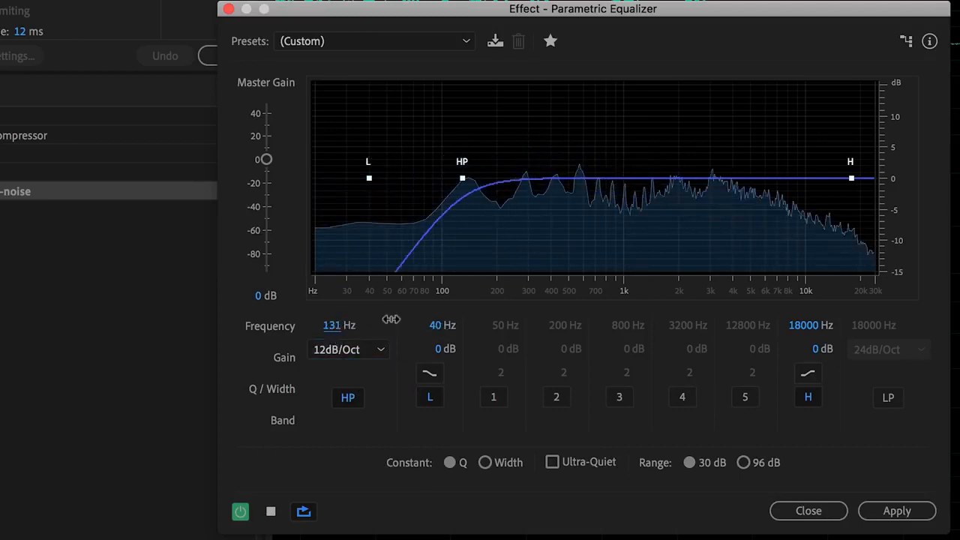
Step: Enable band 2 at 250 Hz with -3.8 dB gain, set the high shelf to 5023 Hz with 2.3 dB gain, and apply the equalizer
left_click(556, 396)
left_click_drag(567, 349, 521, 349)
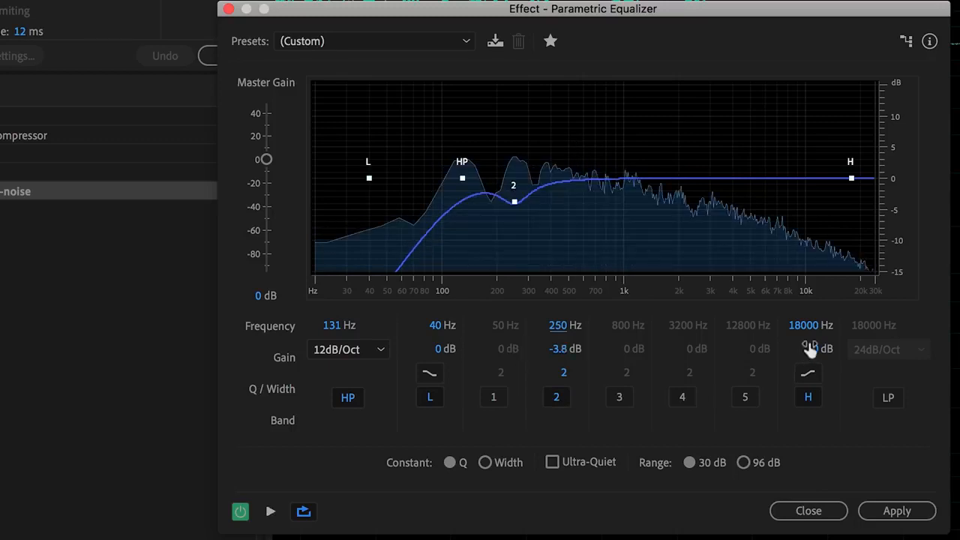
left_click_drag(826, 348, 729, 324)
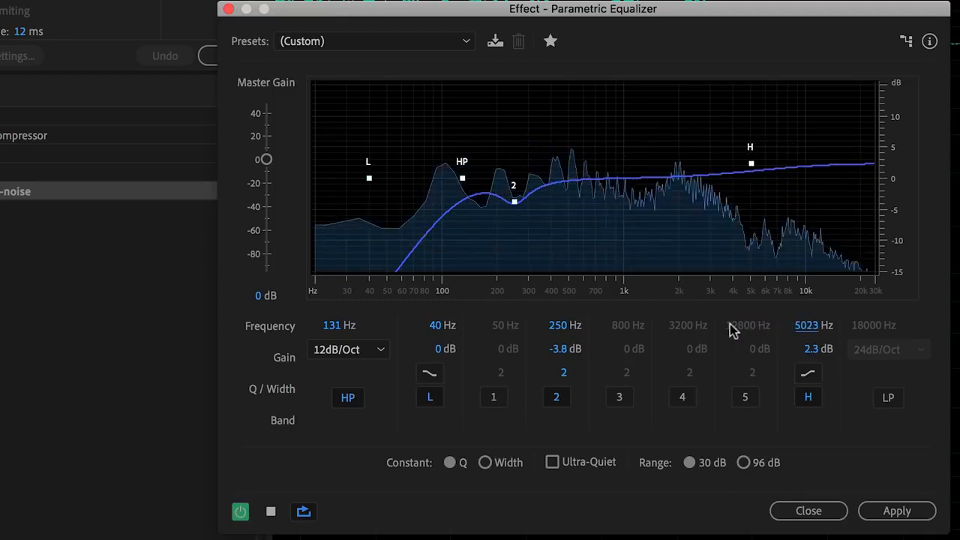
key("space")
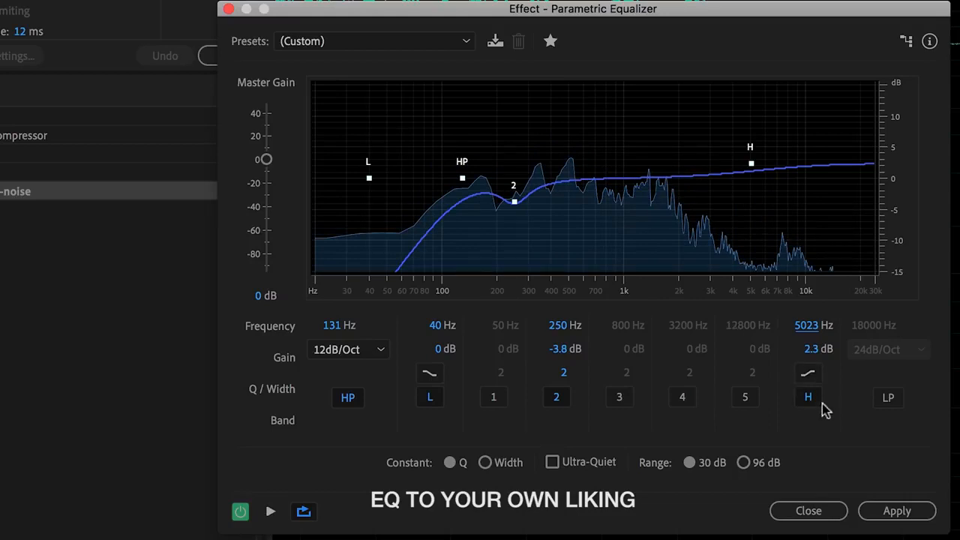
left_click(902, 511)
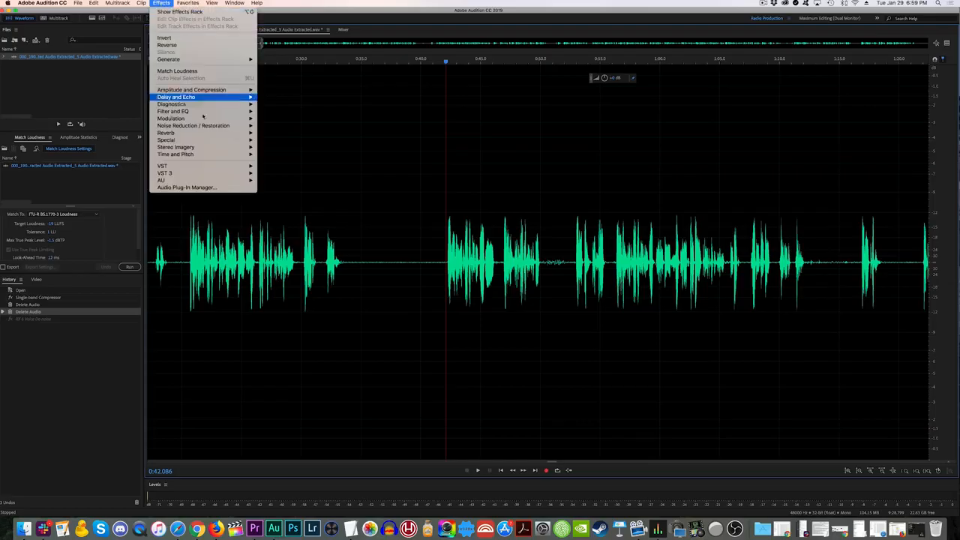
Step: Open the iZotope RX 6 Voice De-noise VST 3 effect and turn off Adaptive mode
mouse_move(316, 266)
mouse_move(454, 275)
mouse_move(520, 276)
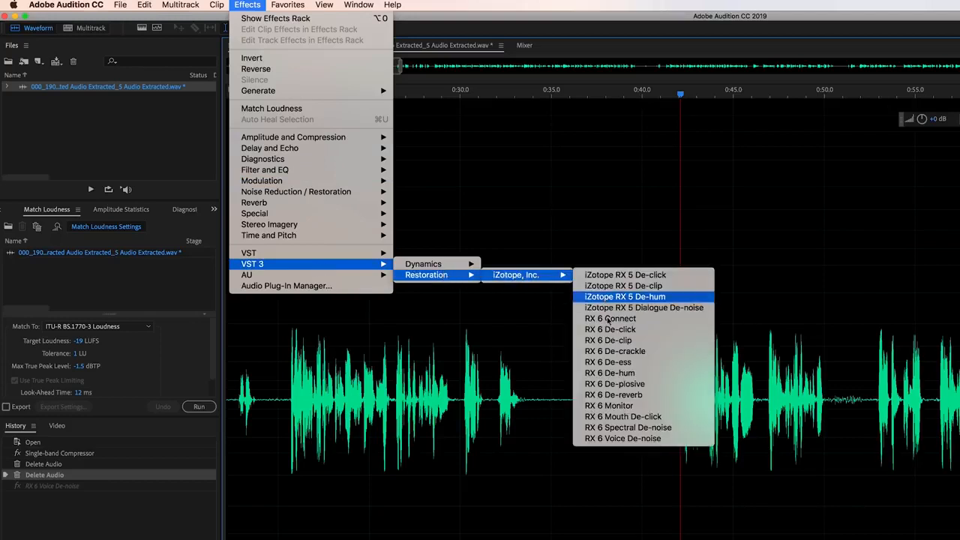
left_click(674, 441)
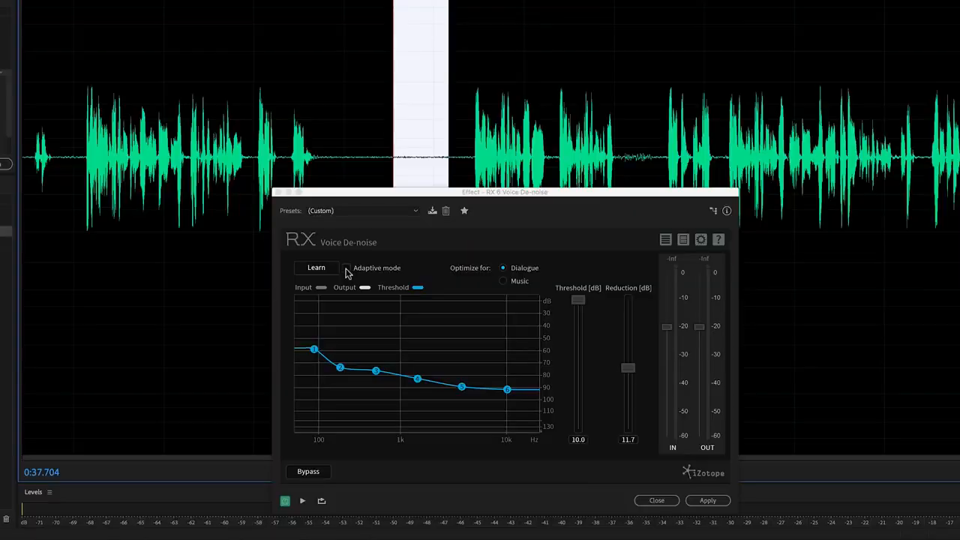
left_click(347, 268)
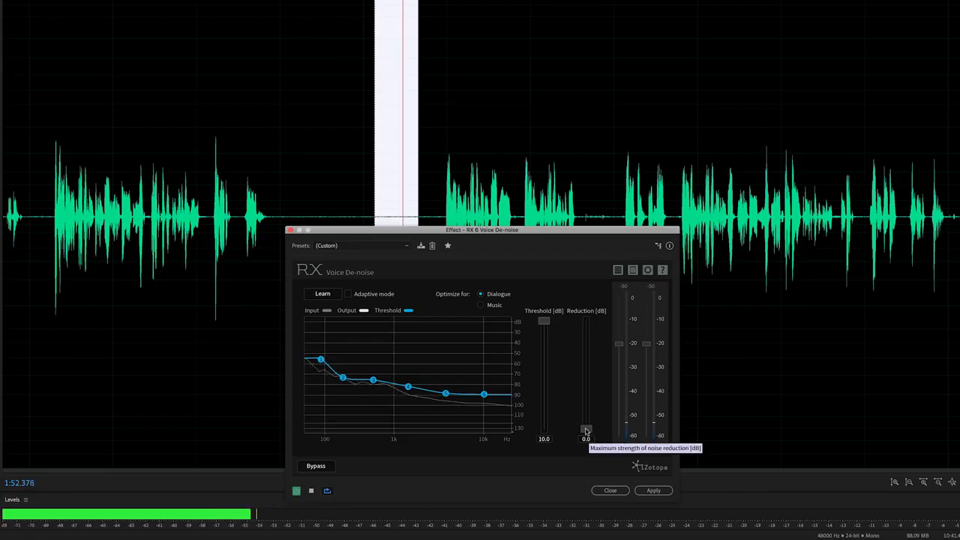
Step: Apply Voice De-noise with the Reduction raised to 25.0 dB to the entire file, and play the result from the silent gap near 1:50
left_click_drag(586, 431, 586, 376)
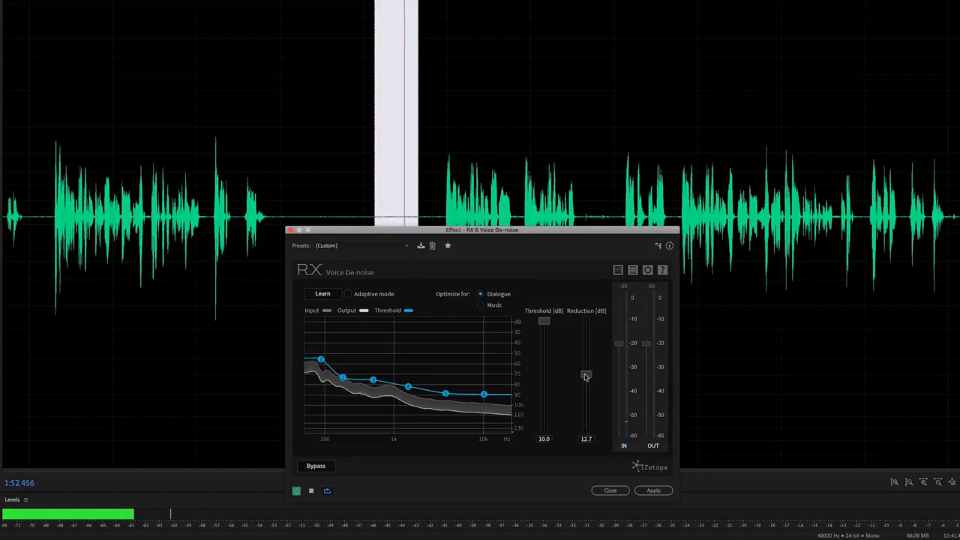
left_click_drag(586, 376, 586, 321)
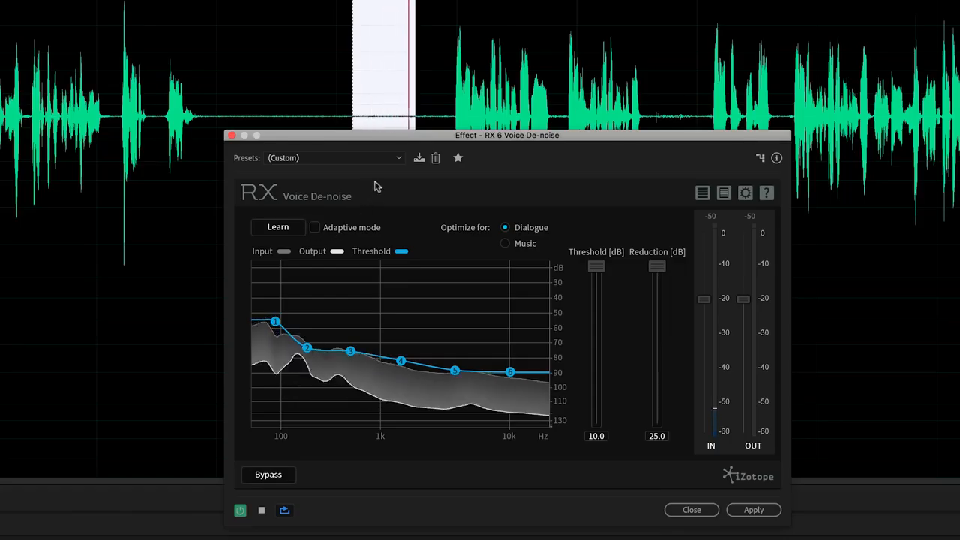
left_click(391, 58)
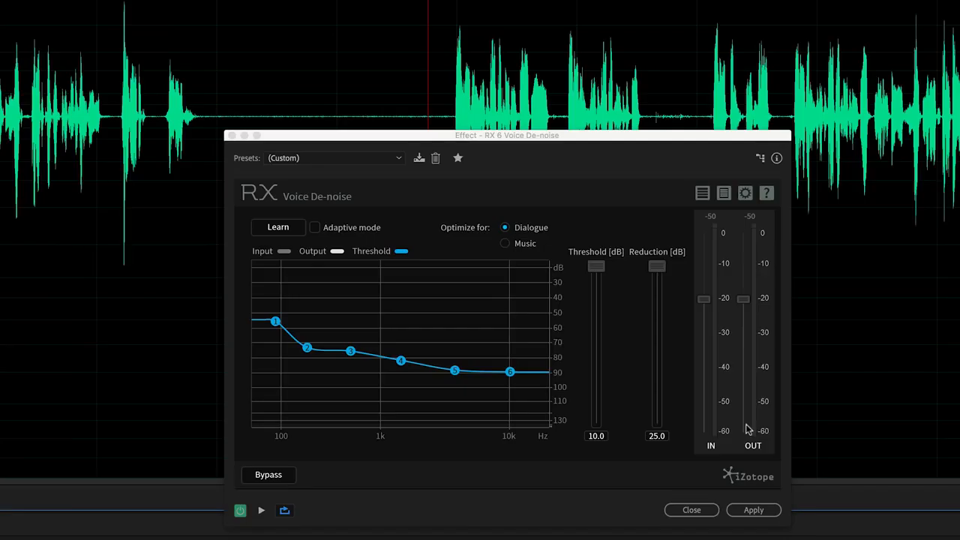
left_click(752, 510)
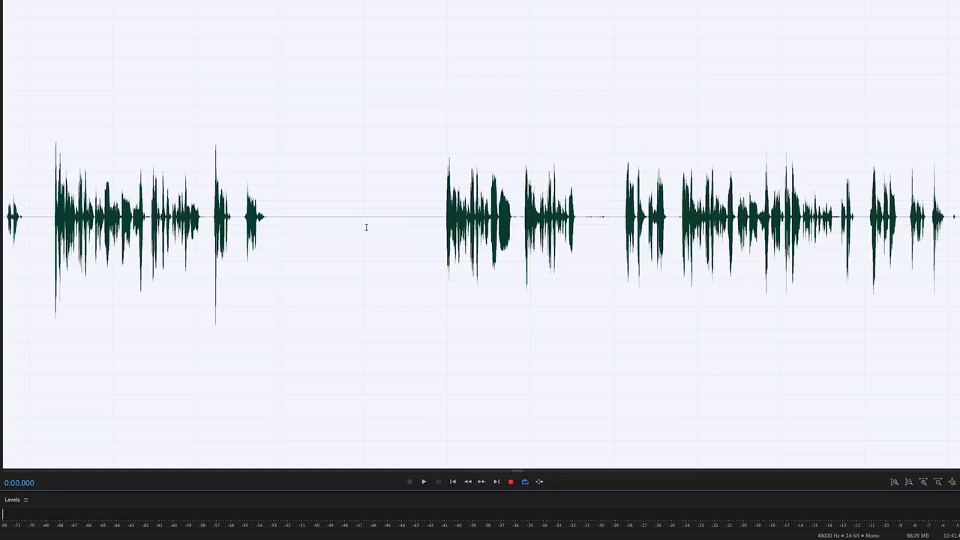
left_click(360, 226)
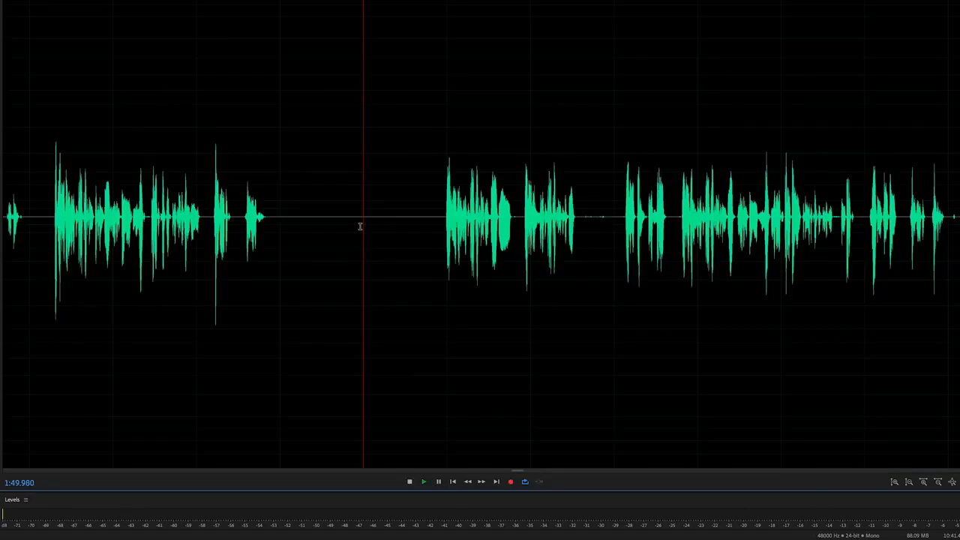